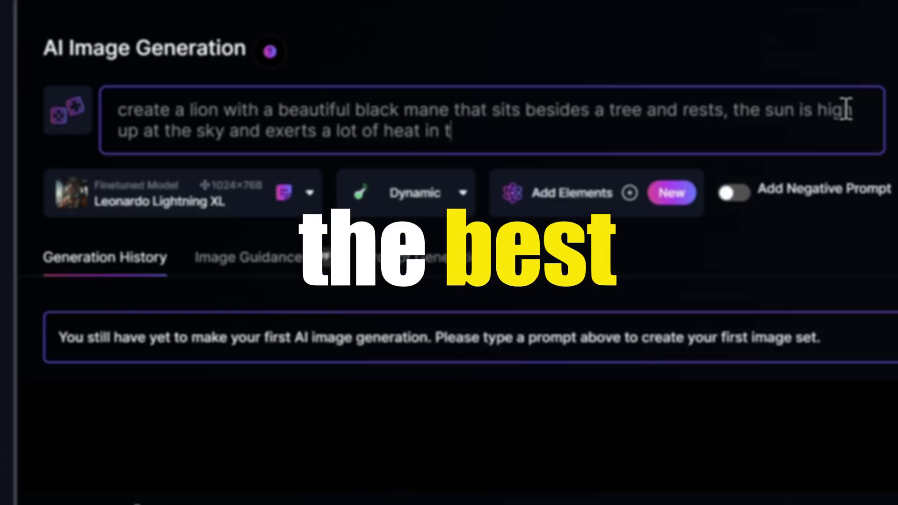
Write a prompt for a black-maned lion resting beside a tree under the savannah sun, with PhotoReal on
type("he savannah")
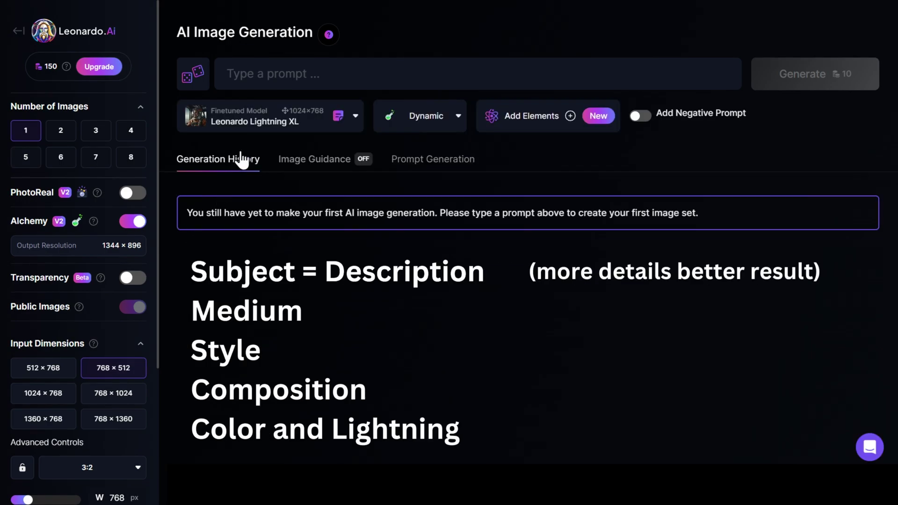
left_click(275, 68)
type("create a lion with")
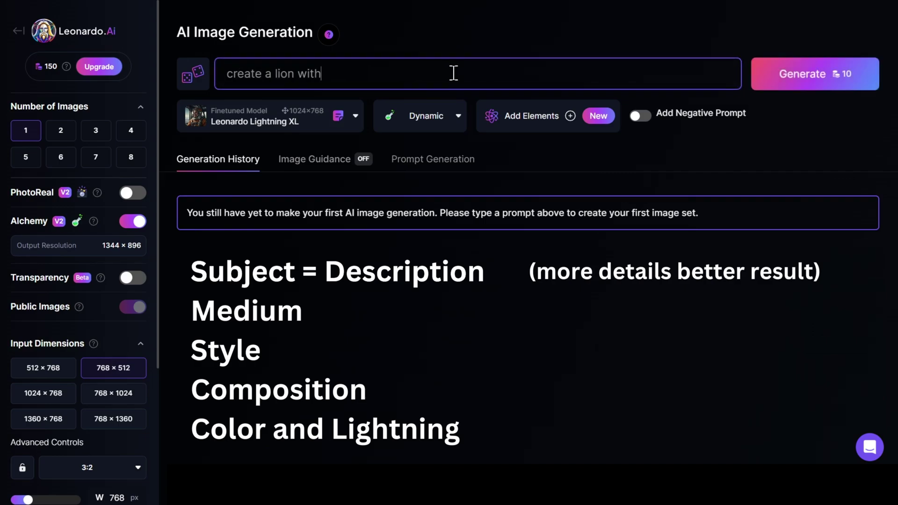
type(" a beautiful black mane that sits")
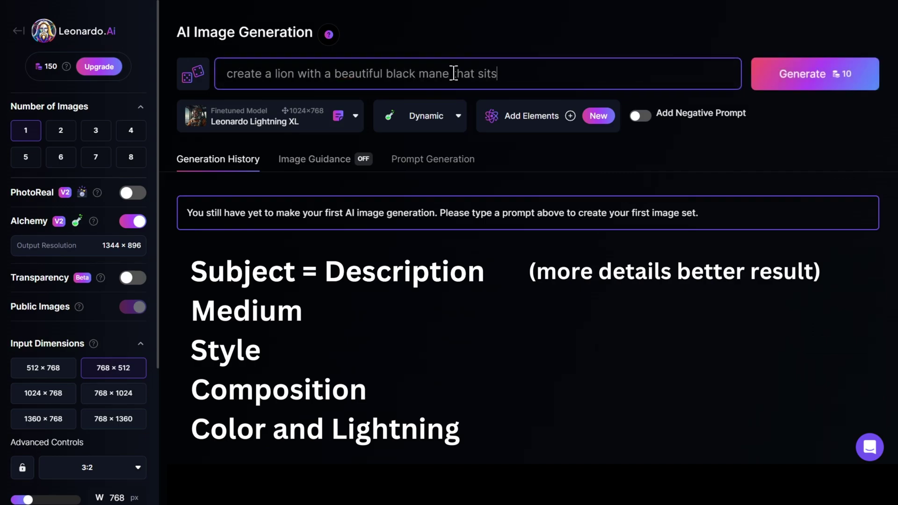
type(" besides a tree and rests")
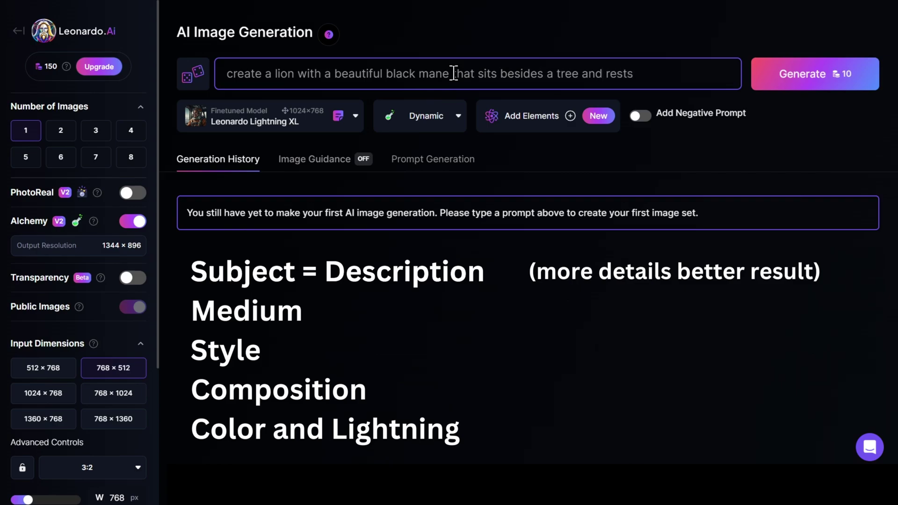
type(", the sun is high up at the sky")
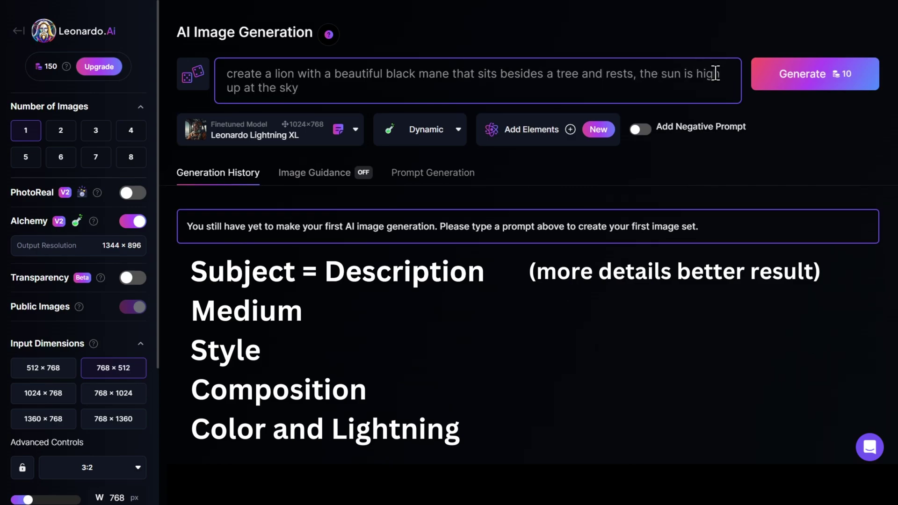
type(" and exerts a lot of heat in the savannah")
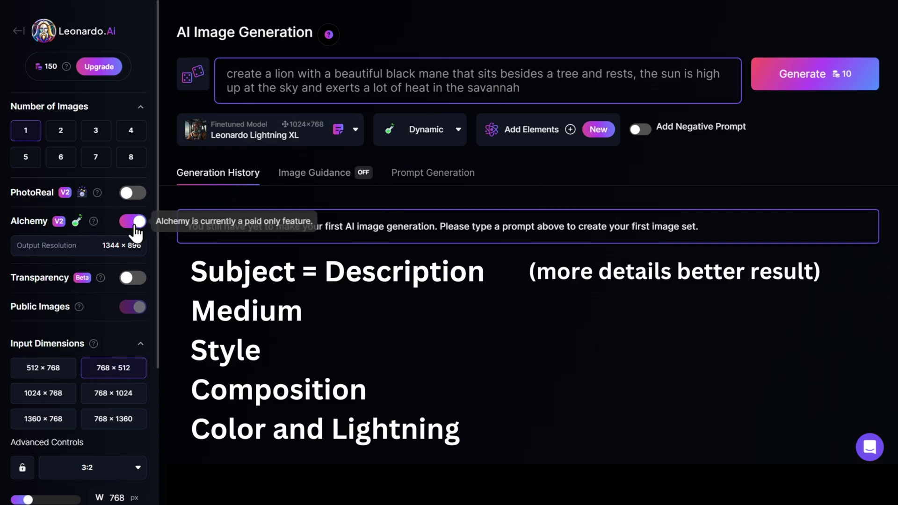
left_click(134, 195)
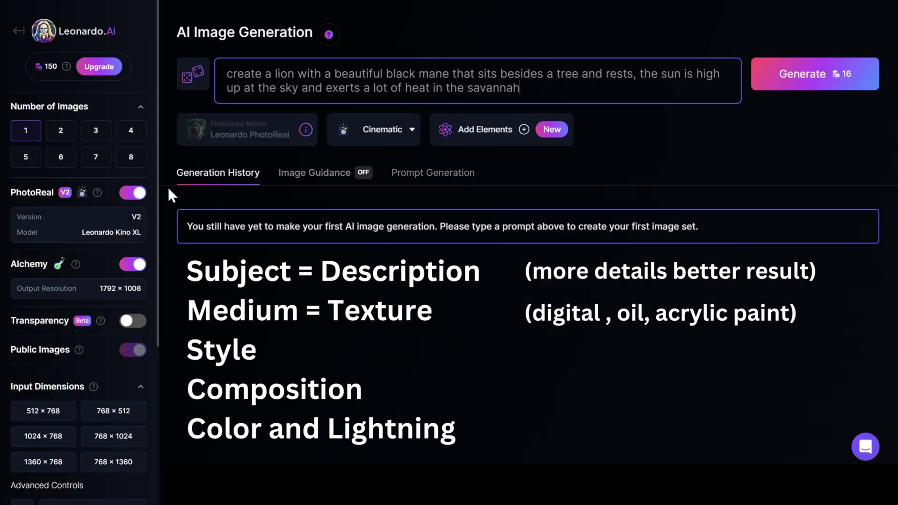
Append ', digital drawing' to the lion prompt and browse the styles, keeping Cinematic
left_click(521, 92)
type(", digital drawing")
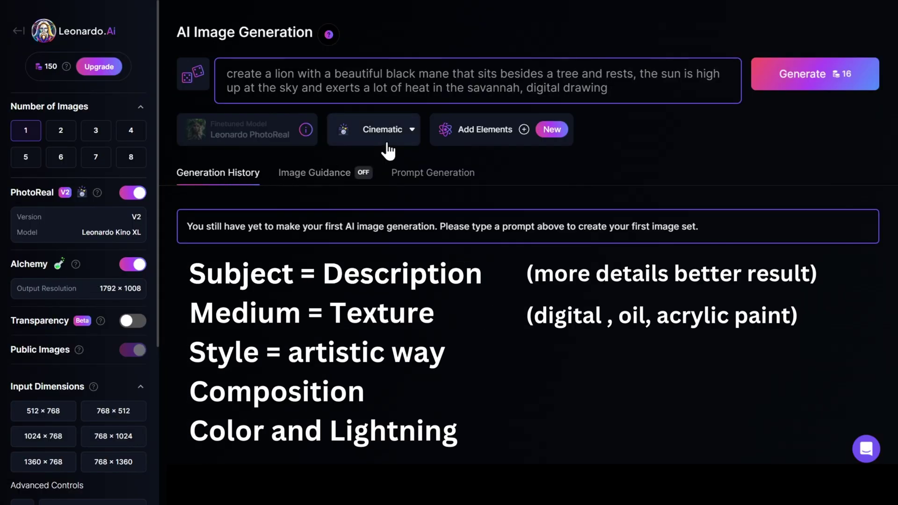
left_click(402, 137)
scroll(388, 196, "down", 1)
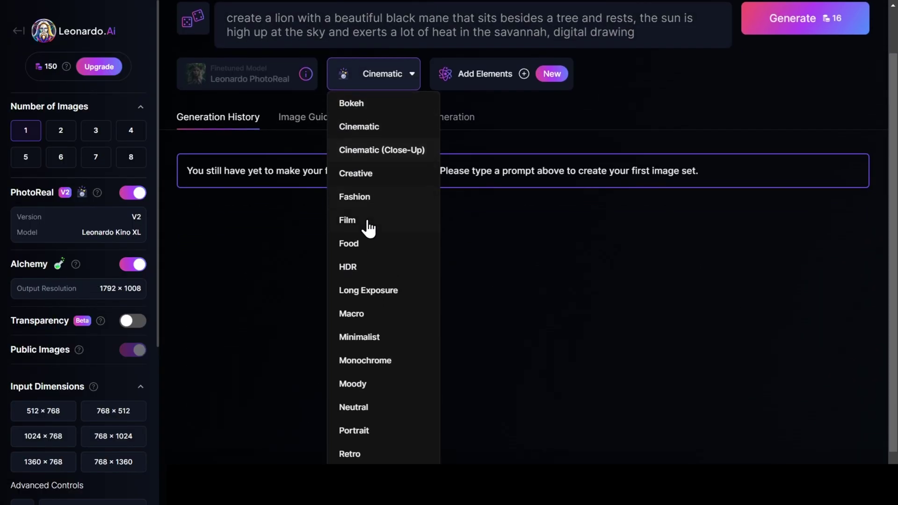
scroll(346, 355, "down", 1)
scroll(375, 197, "up", 3)
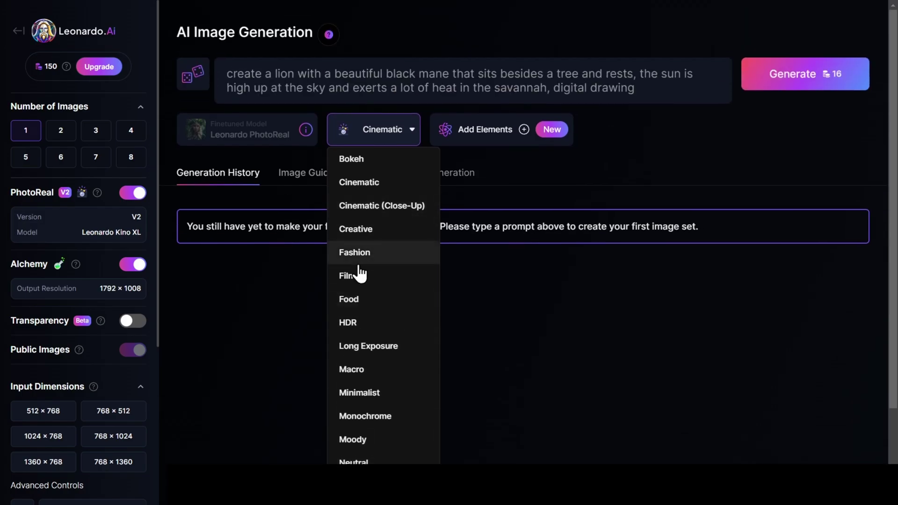
left_click(401, 138)
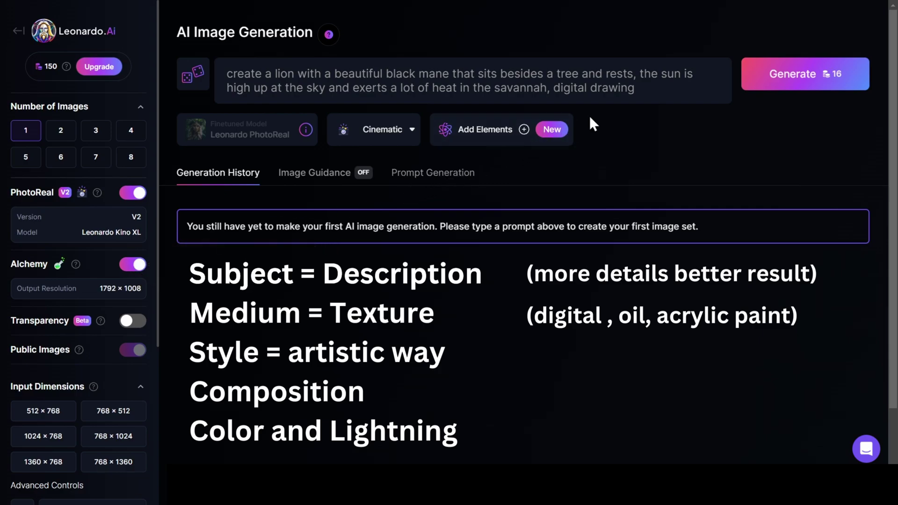
Add 'realistic and dynamic', the sun upper right, vibrant colors and shadows under the tree
left_click(645, 92)
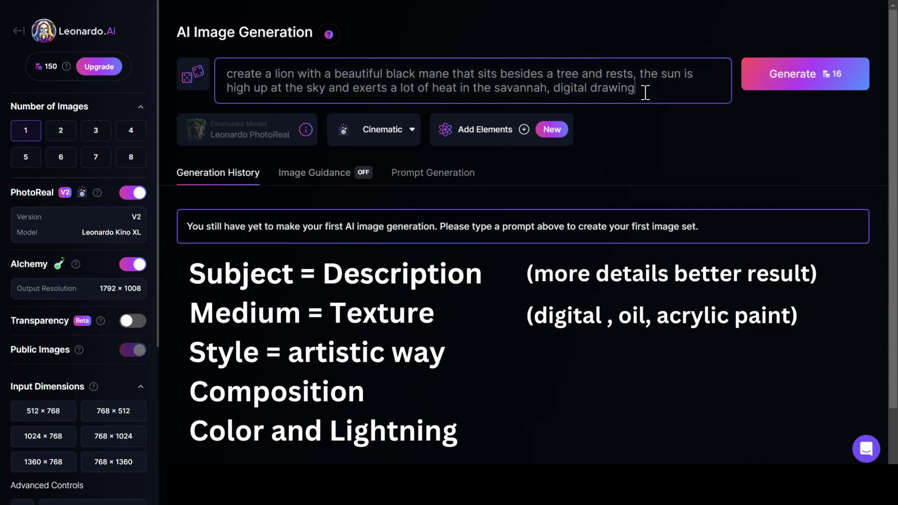
type(", realistic and dynamic.")
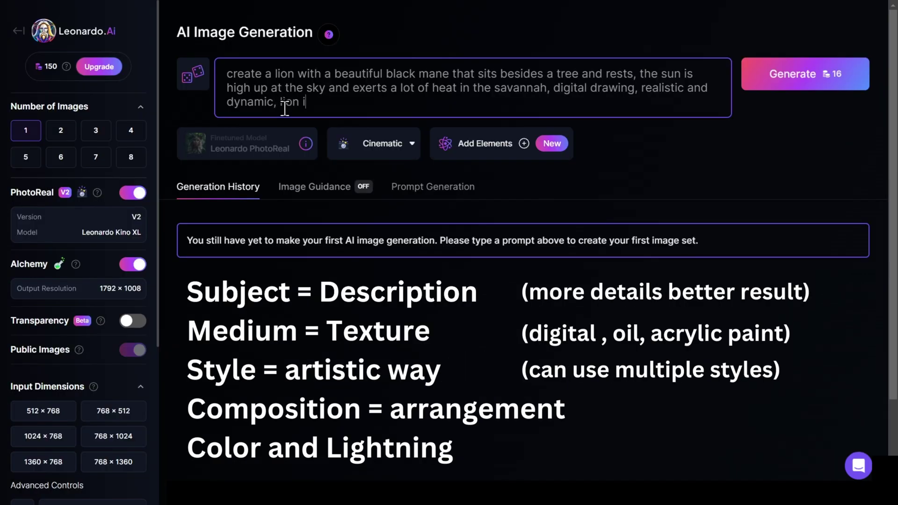
type("s sitting beneath the tree and the s")
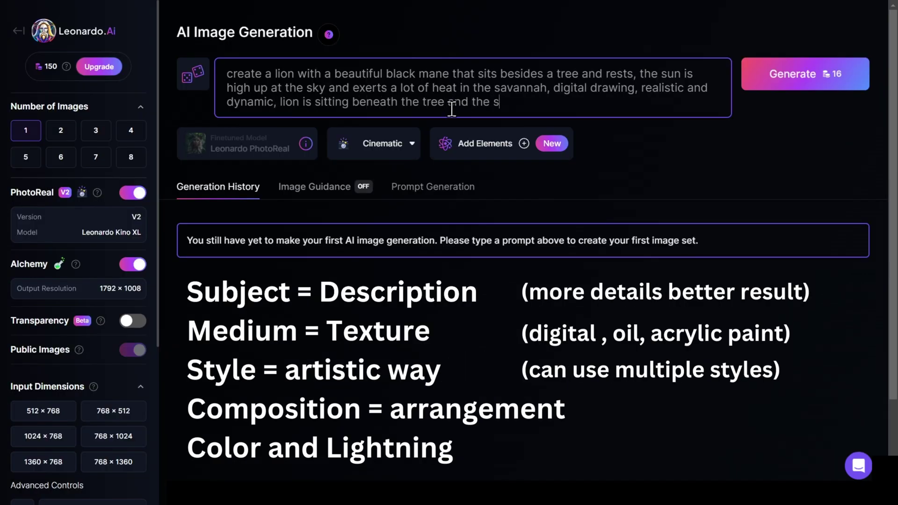
type("un is in the upper right corner of the screen")
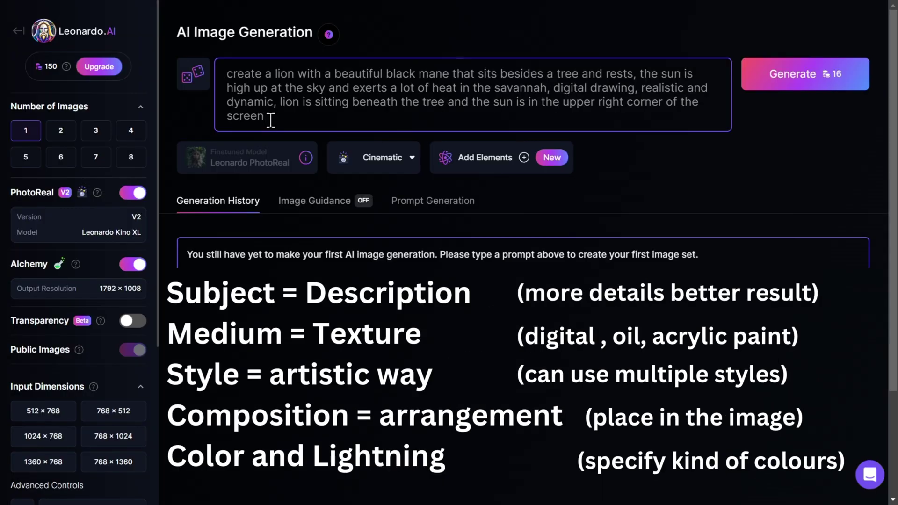
type(", bright vibrant and alive colors and bright")
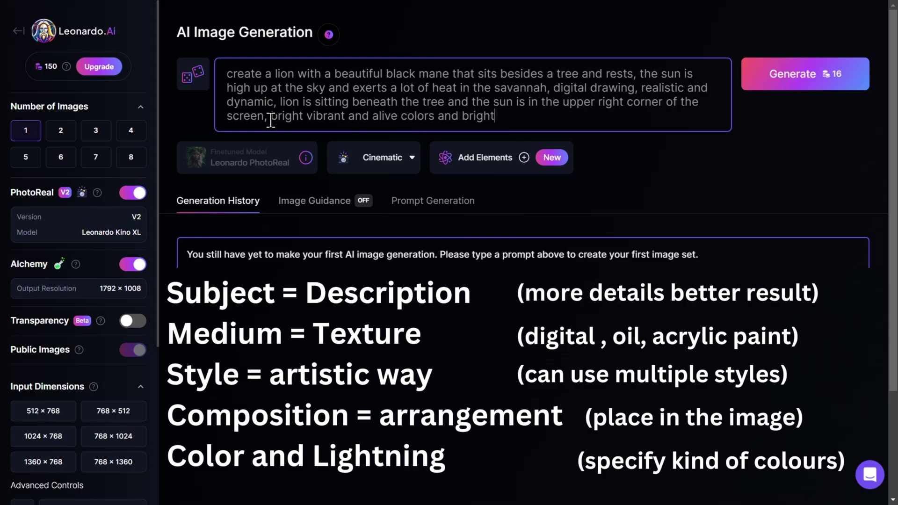
type(" lightning with shadows under the tree")
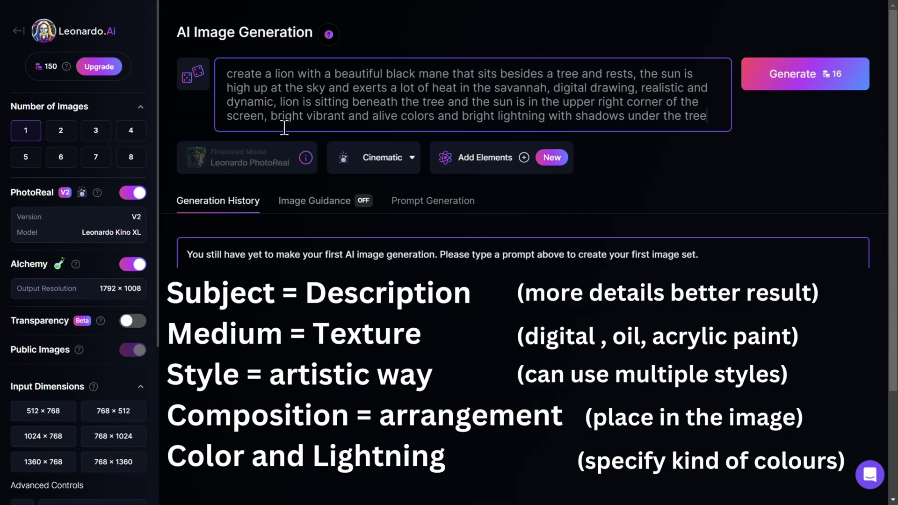
Switch PhotoReal off and add the negative prompt 'river and crocodiles'
left_click(136, 194)
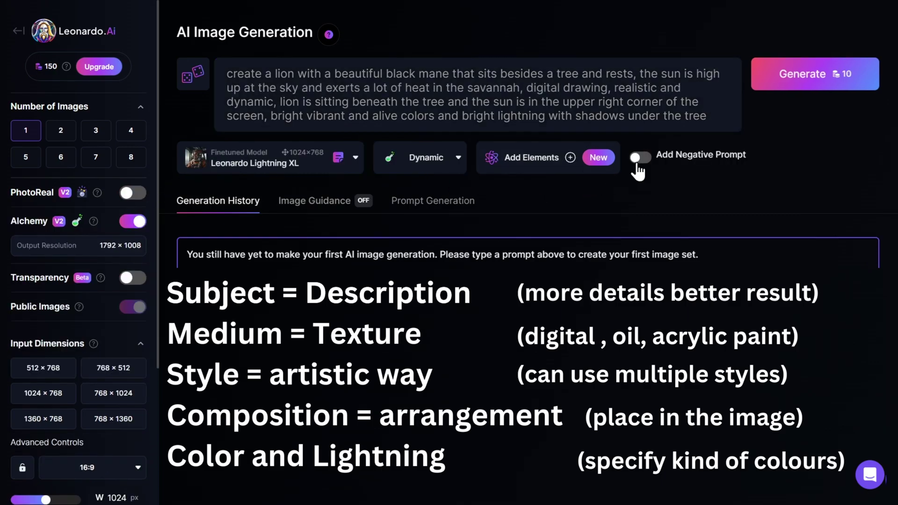
left_click(640, 158)
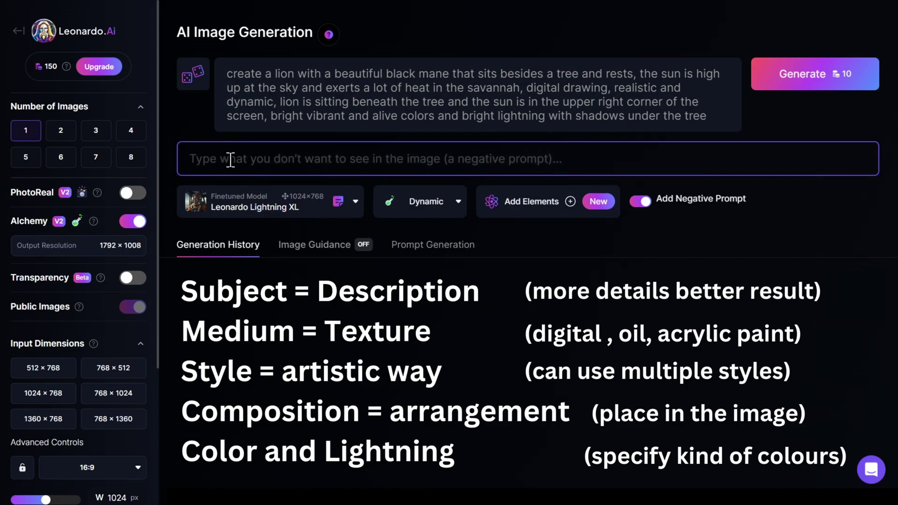
type("river and crocodiles")
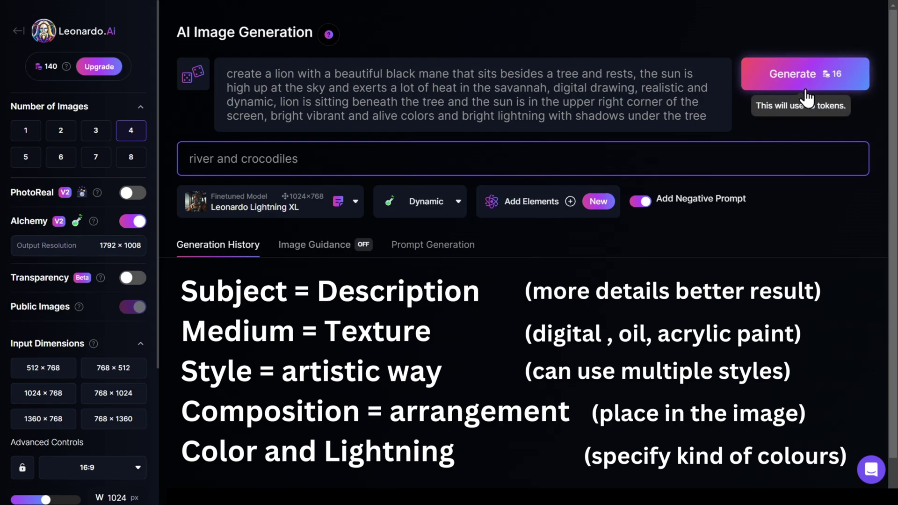
Generate the four lion images with the negative prompt applied
left_click(790, 97)
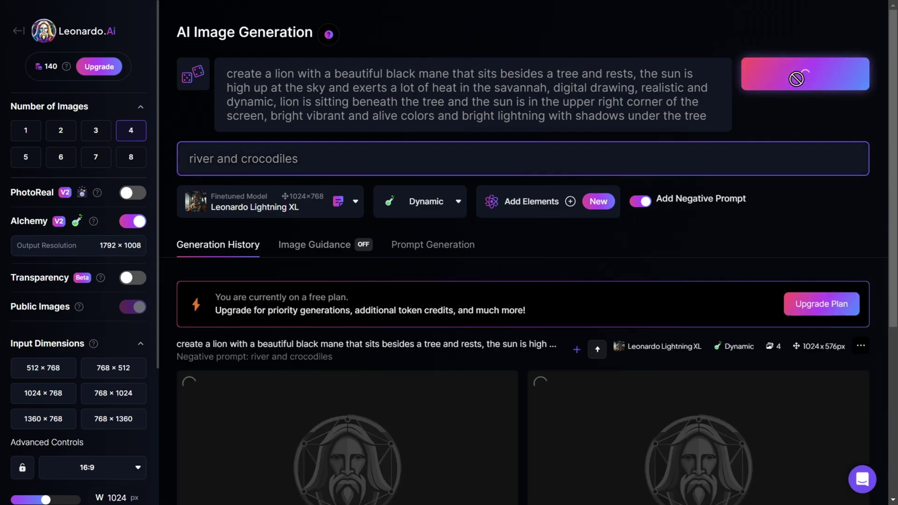
scroll(390, 297, "down", 5)
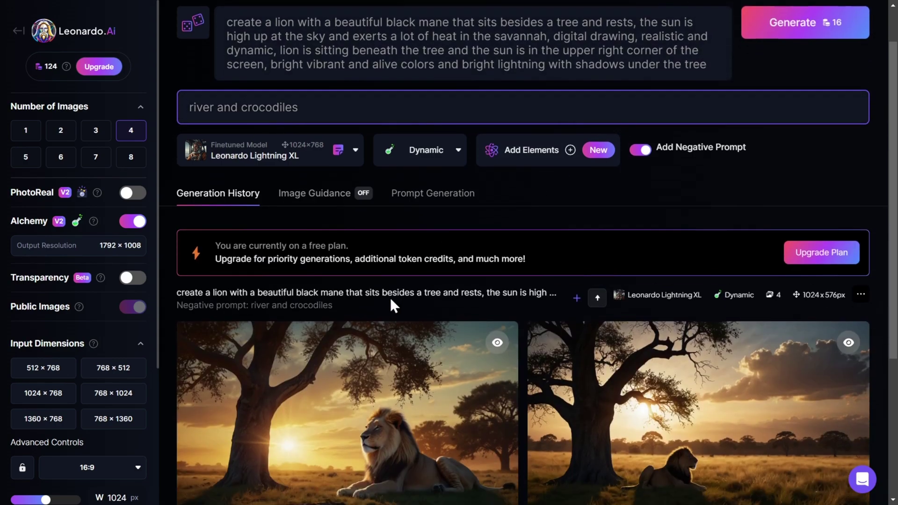
scroll(328, 273, "down", 1)
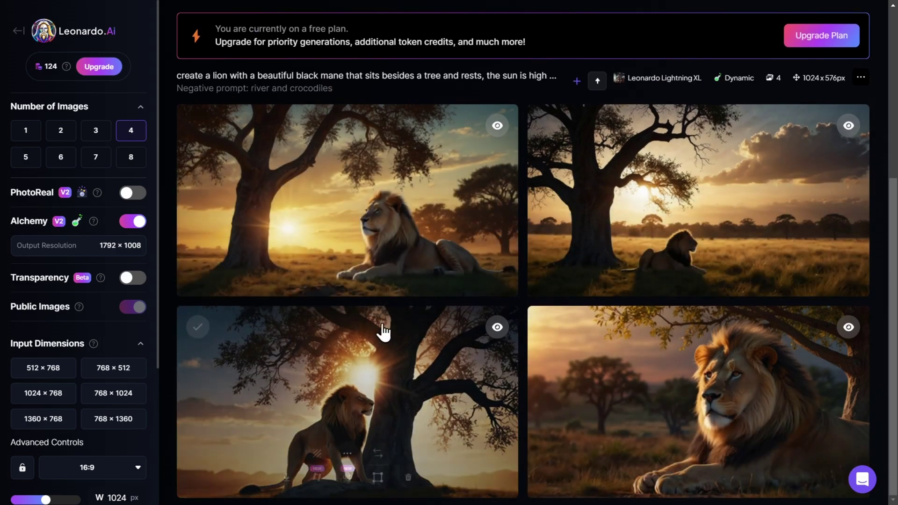
Open the top-left lion image full size and step through the other results
left_click(331, 214)
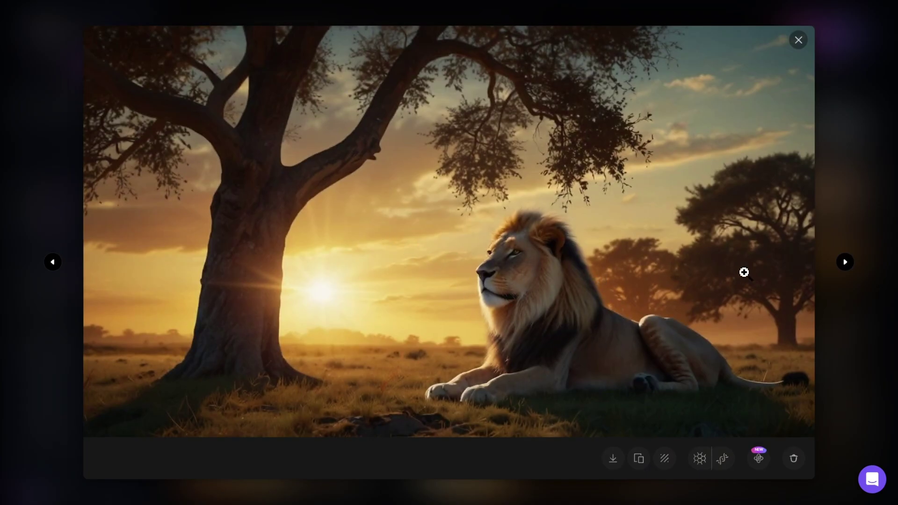
left_click(845, 262)
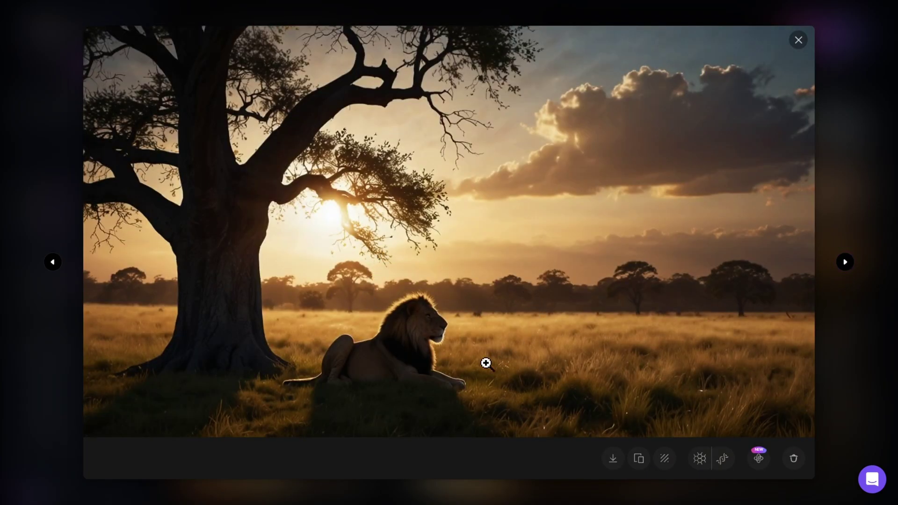
left_click(845, 263)
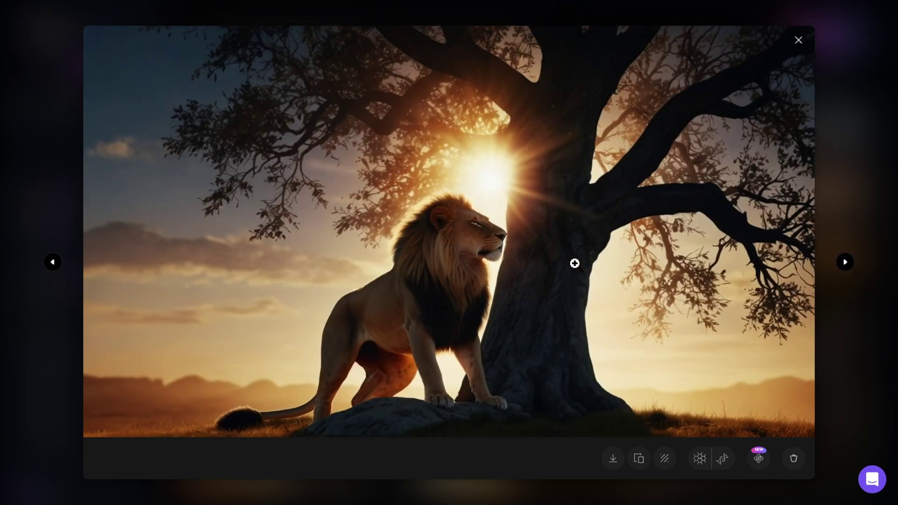
left_click(845, 264)
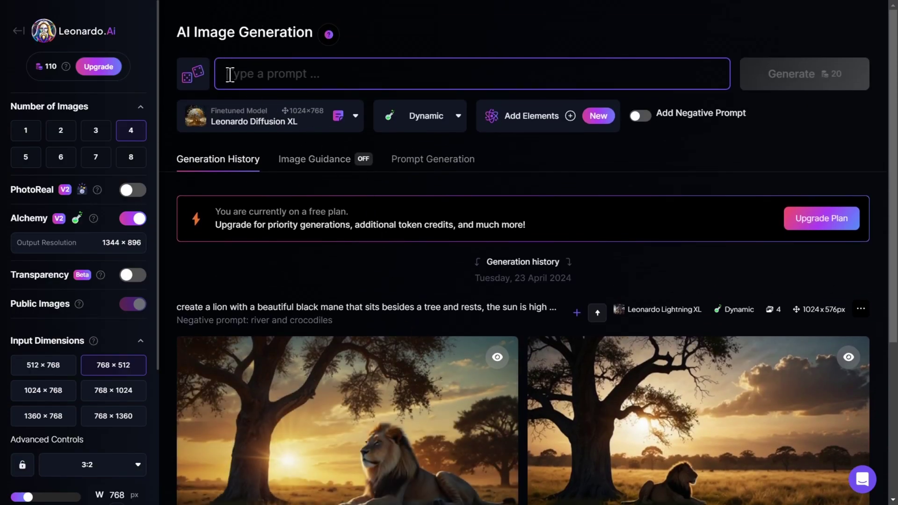
Generate images of a dark warrior riding his horse on a beach during a huge thunderstorm
type("Create a dark warrior riding his")
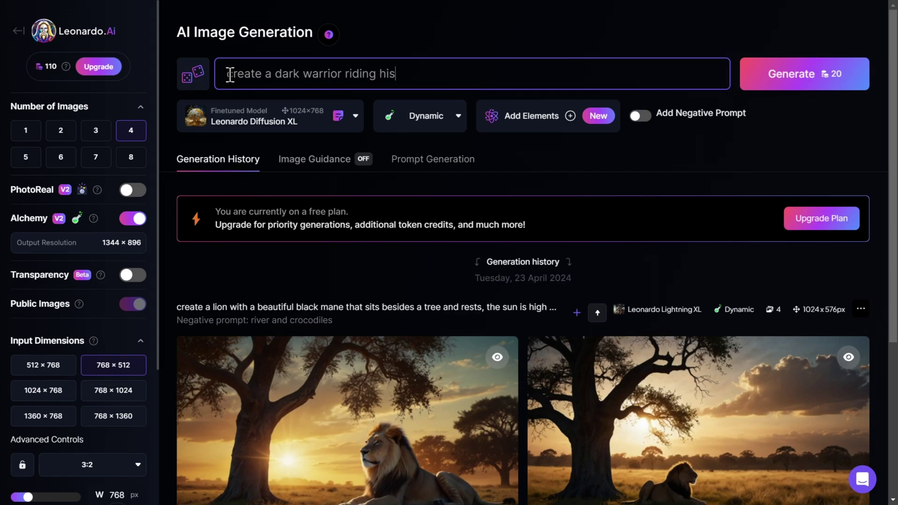
type(" horse at the beach while a very big t")
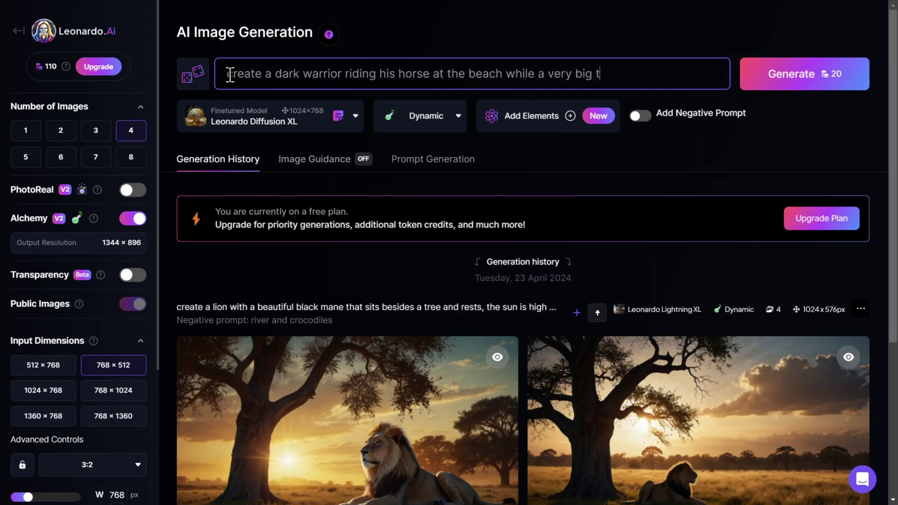
type("hunderstorm is going on")
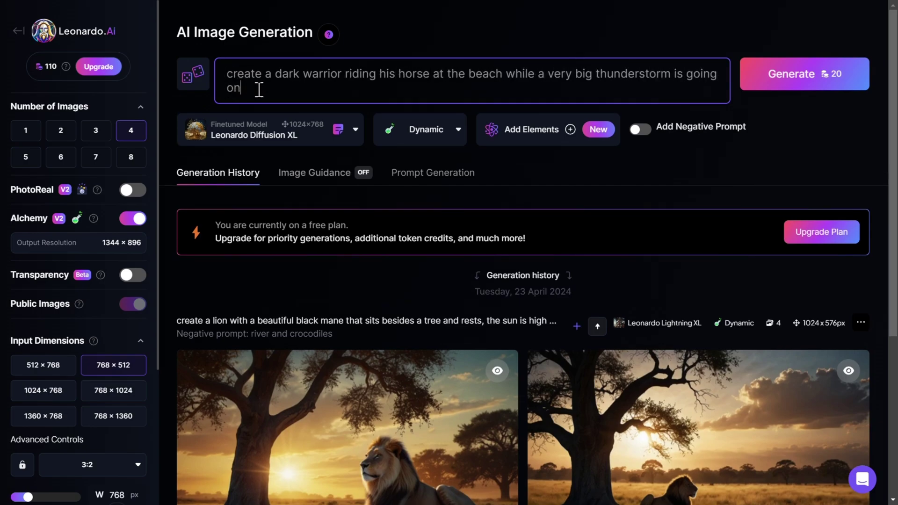
left_click(805, 78)
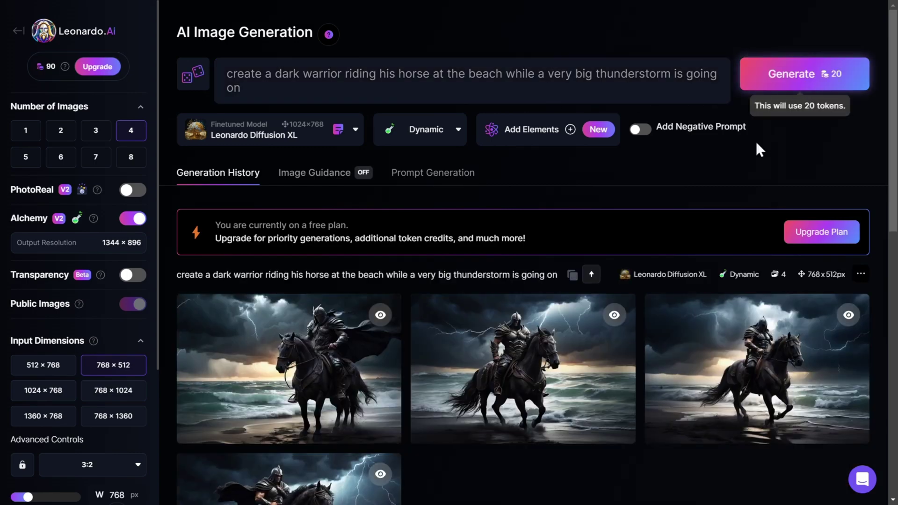
scroll(472, 370, "down", 1)
scroll(472, 374, "down", 1)
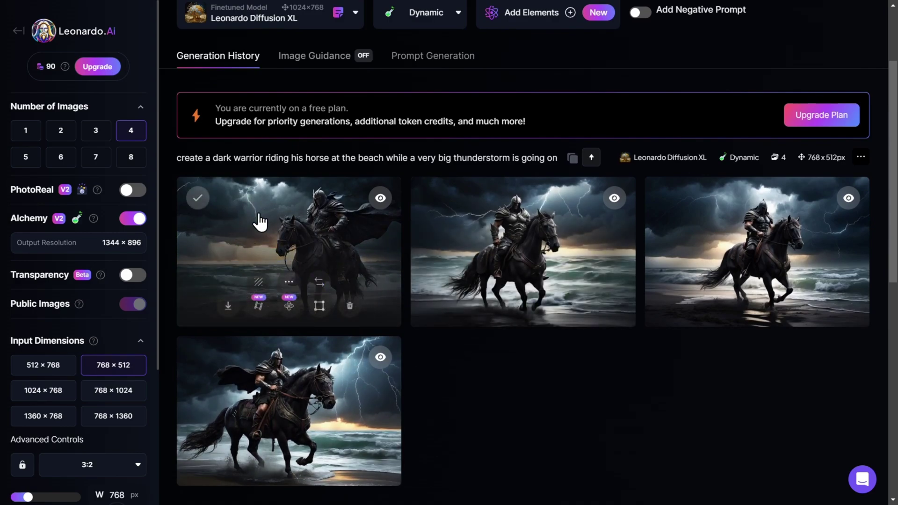
View the warrior images full screen, then close the viewer
left_click(315, 246)
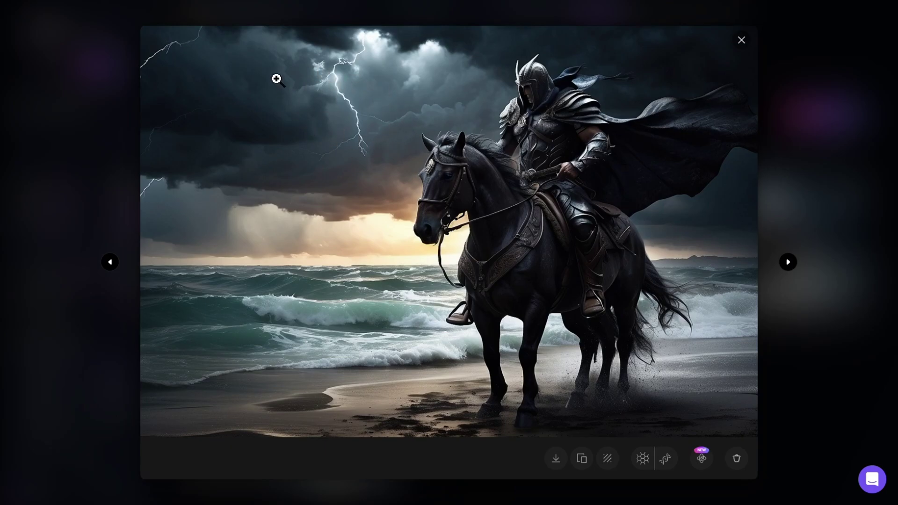
left_click(785, 271)
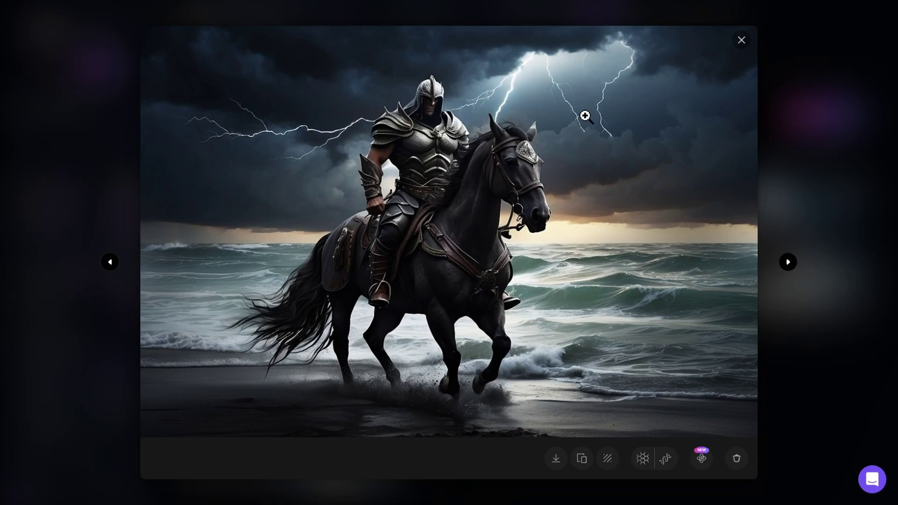
left_click(742, 41)
Replace the prompt with the thunderstorm-first warrior wording and generate new images
scroll(368, 275, "up", 3)
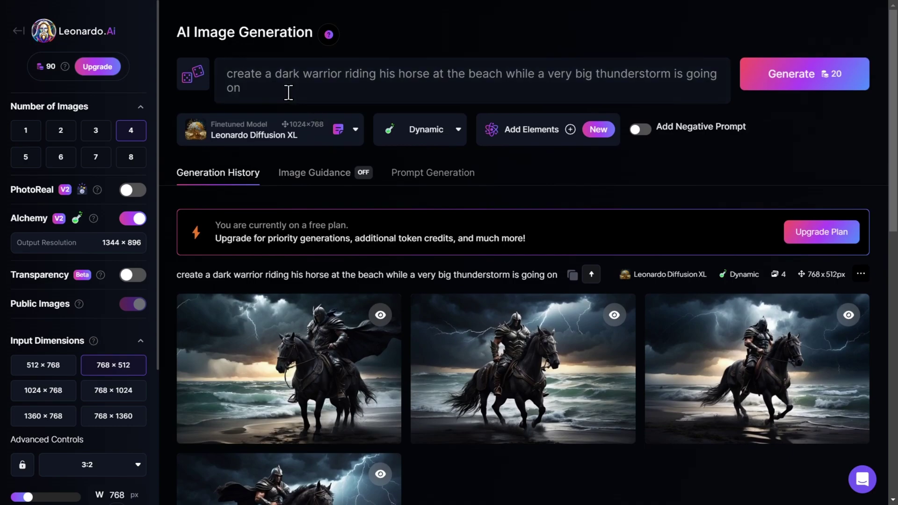
left_click_drag(288, 92, 225, 75)
type("a very big and dangerous thunderstorm with thunderstrikes in t")
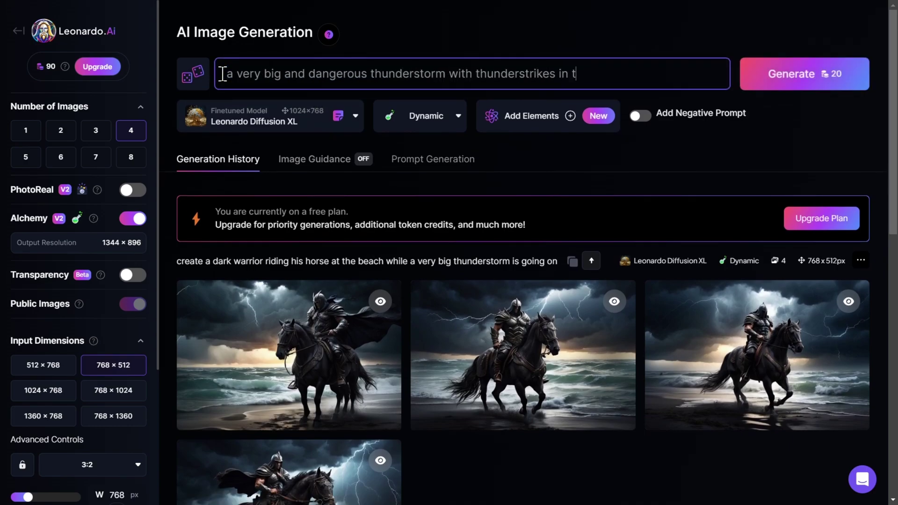
type("ior rides his ho")
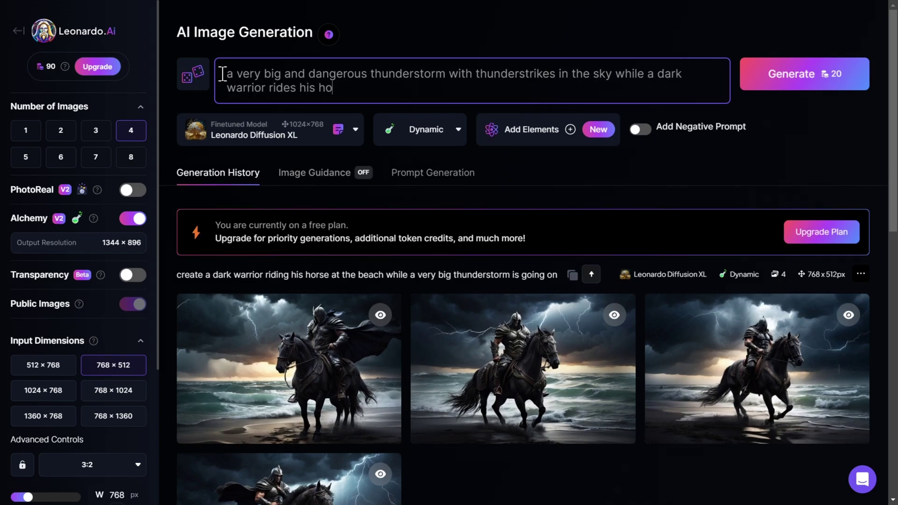
type("beach")
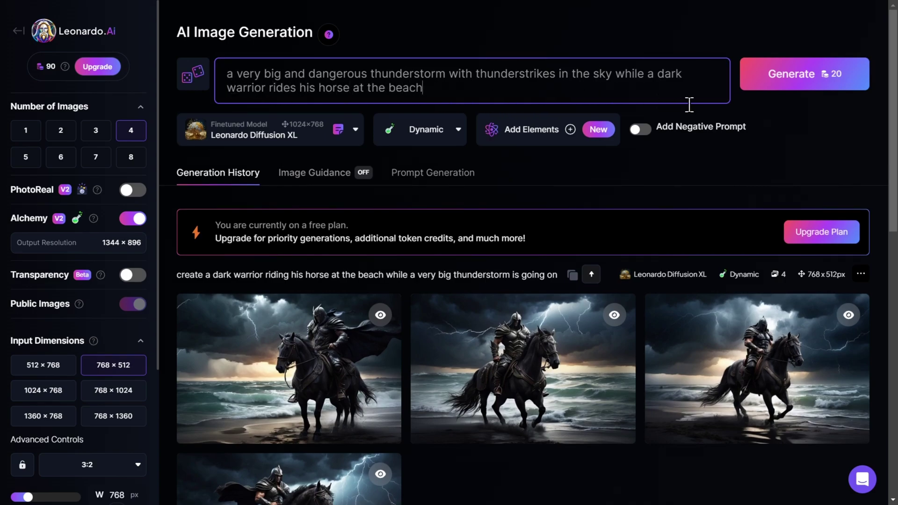
left_click(796, 80)
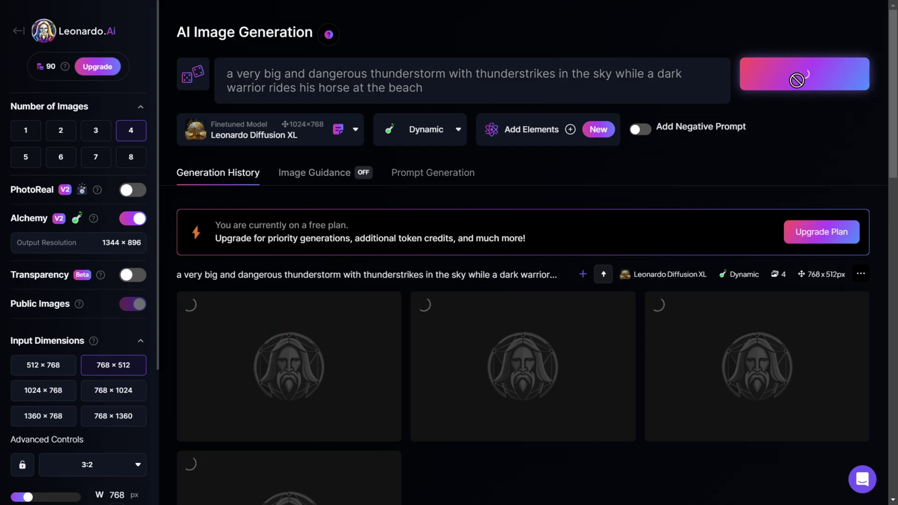
Open the first thunderstorm image full screen and browse to the next one
scroll(483, 369, "down", 3)
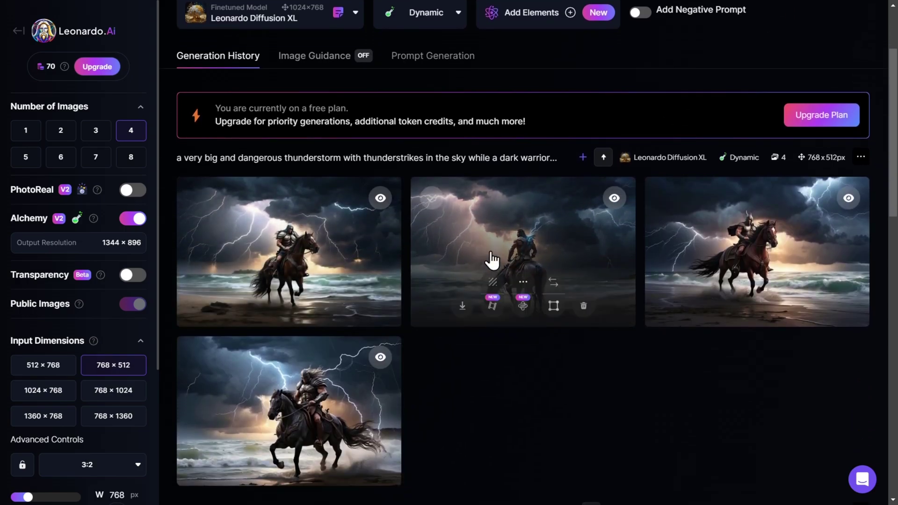
mouse_move(550, 235)
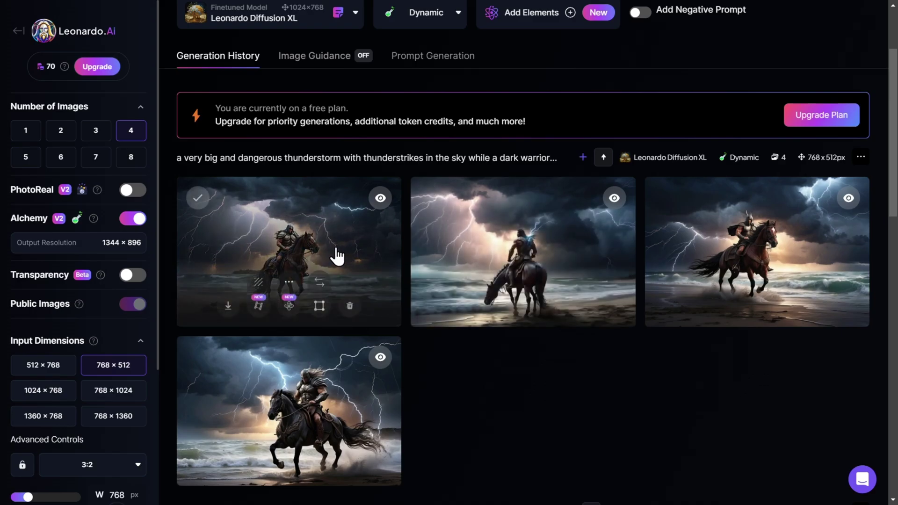
left_click(337, 252)
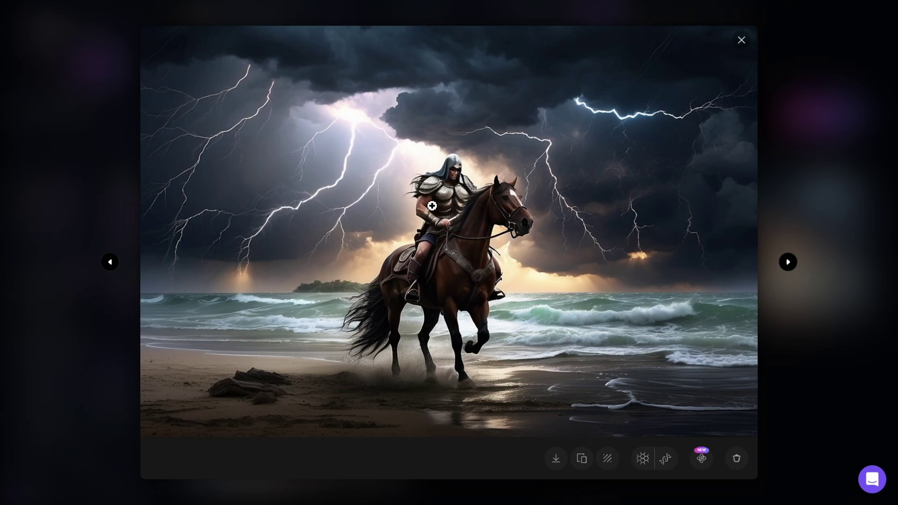
left_click(787, 261)
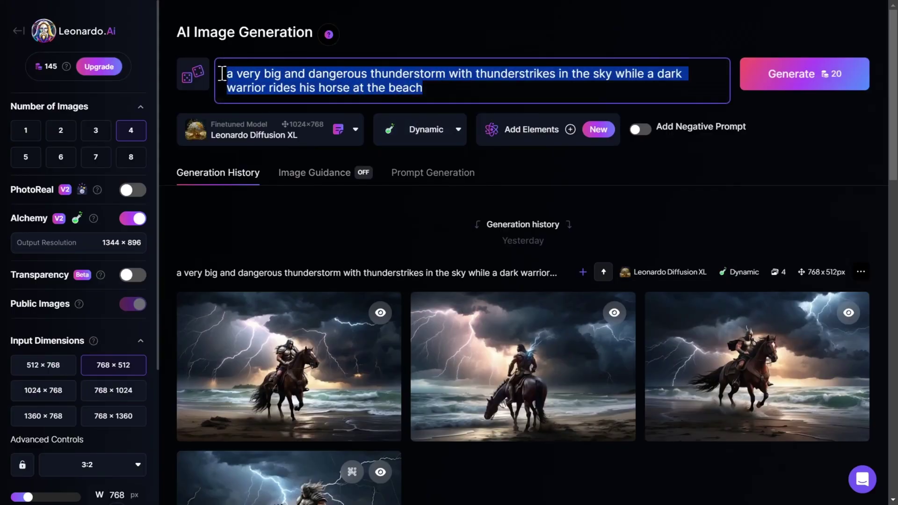
Replace the prompt with a young man reading a book at his desk and generate images
key("BackSpace")
type("create a young man that is sitting on his desk and is reading a book")
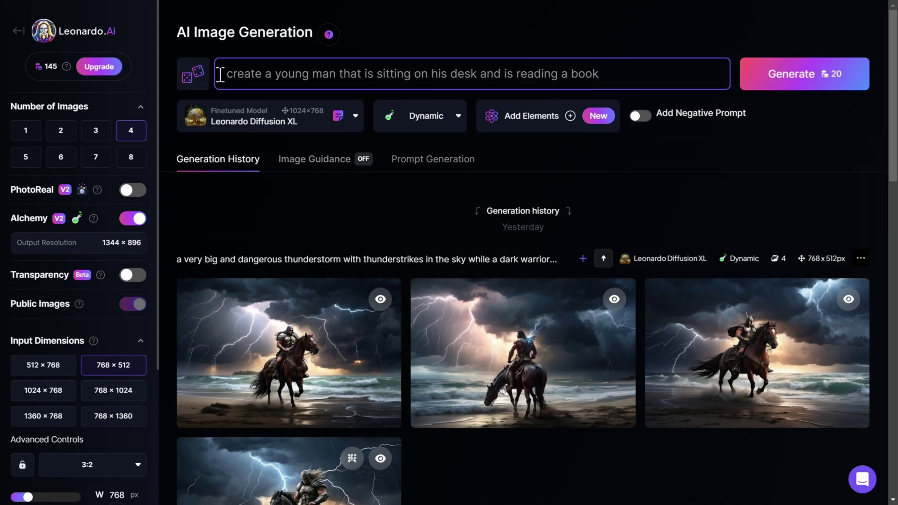
left_click(791, 85)
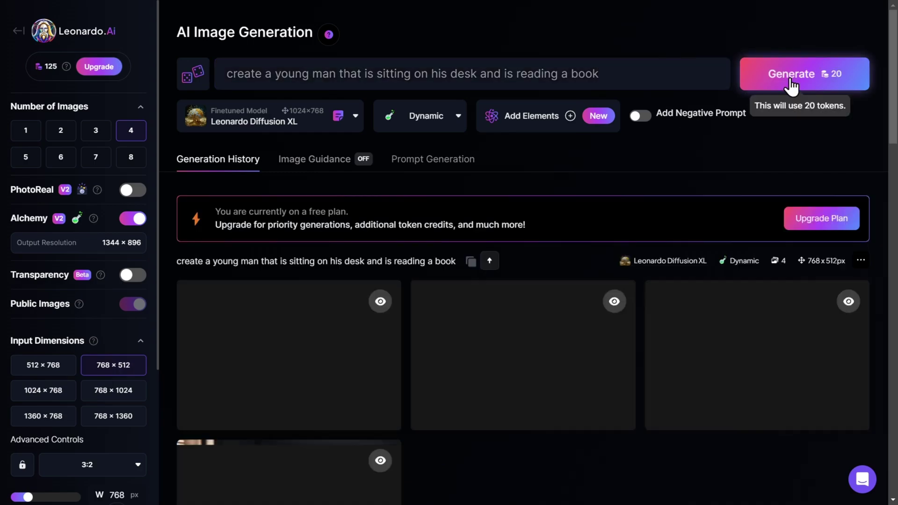
scroll(351, 381, "down", 3)
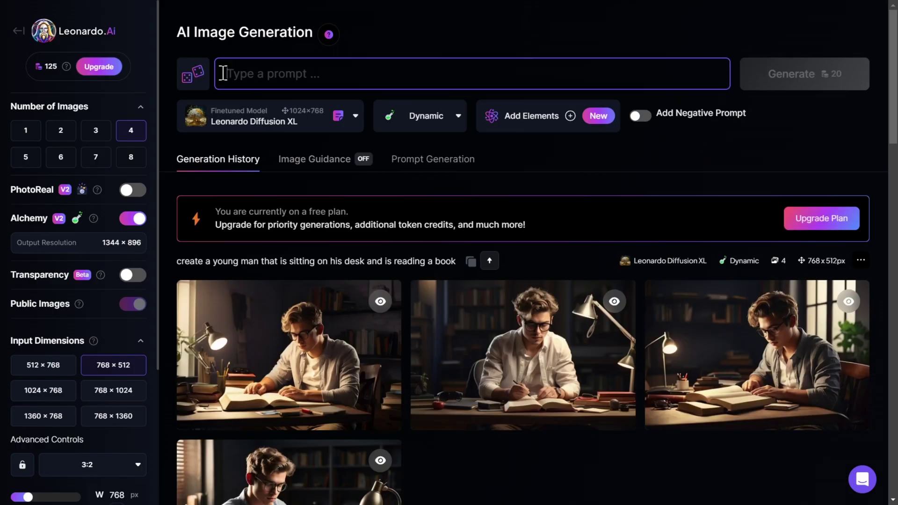
Enter the prompt for a bearded old man in a chair gazing at the night sky, clean shaven
type("create an old man with a beard")
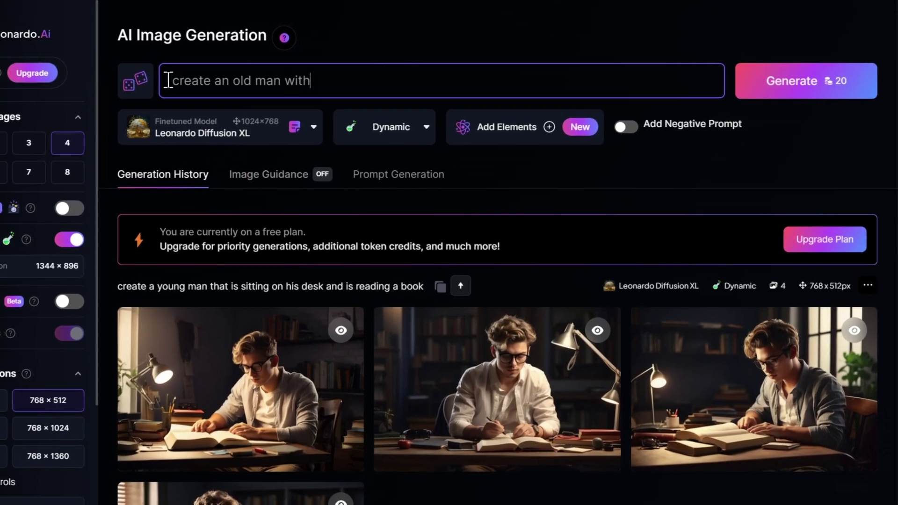
type(", that sits in a chair, looking")
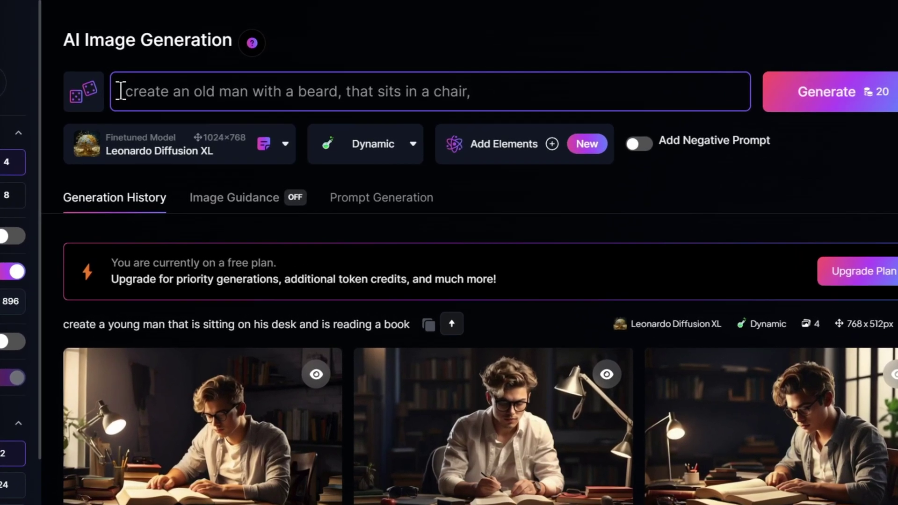
type(" in the night sky and is c")
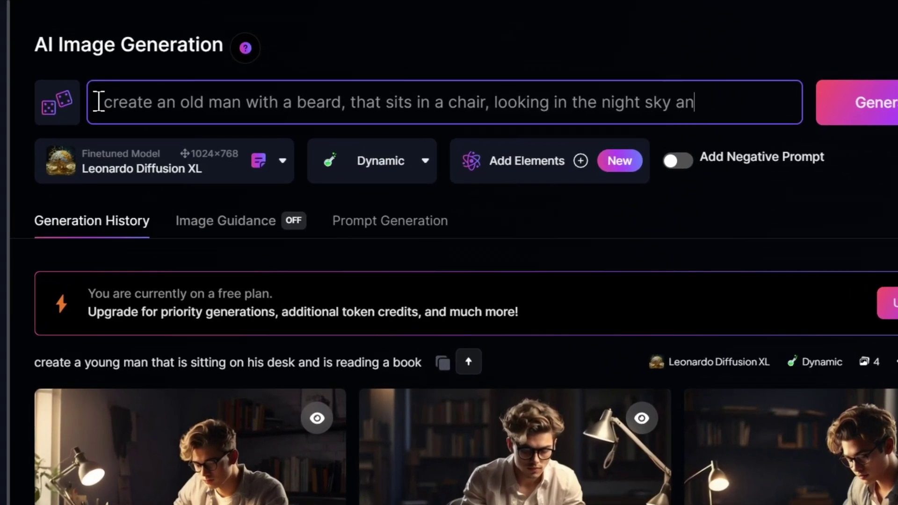
type("lean shaven")
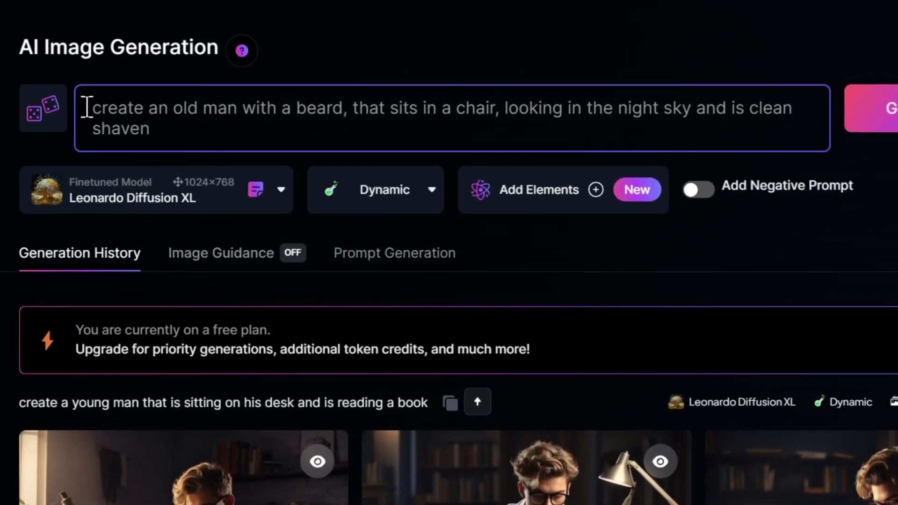